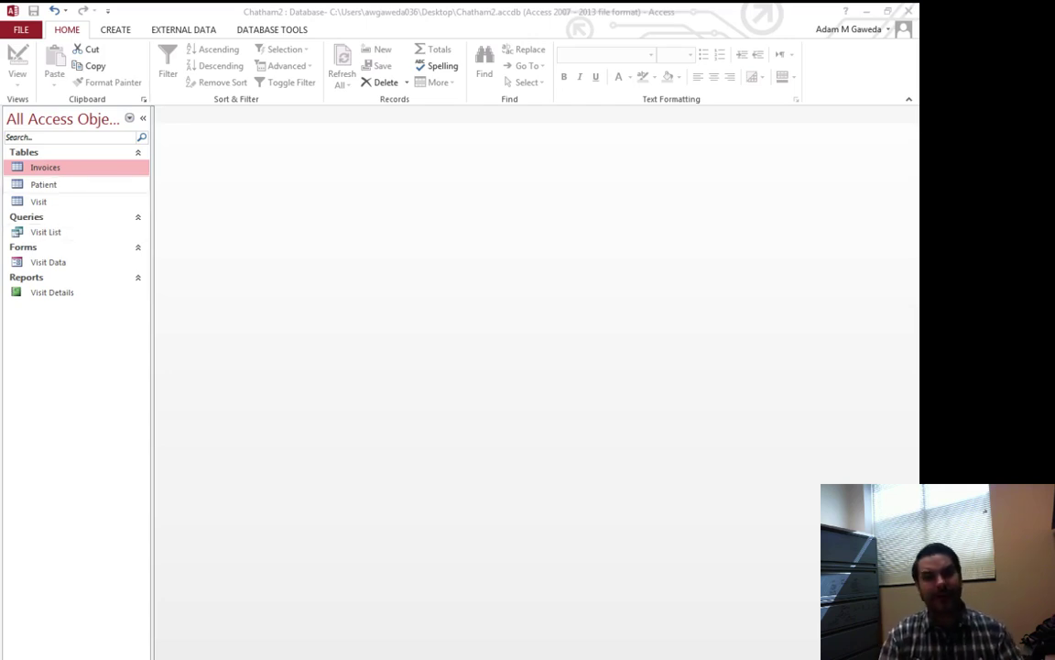
Step: Look over the Patient table's records, then start a blank Query Design and pick Patient in Show Table
double_click(43, 184)
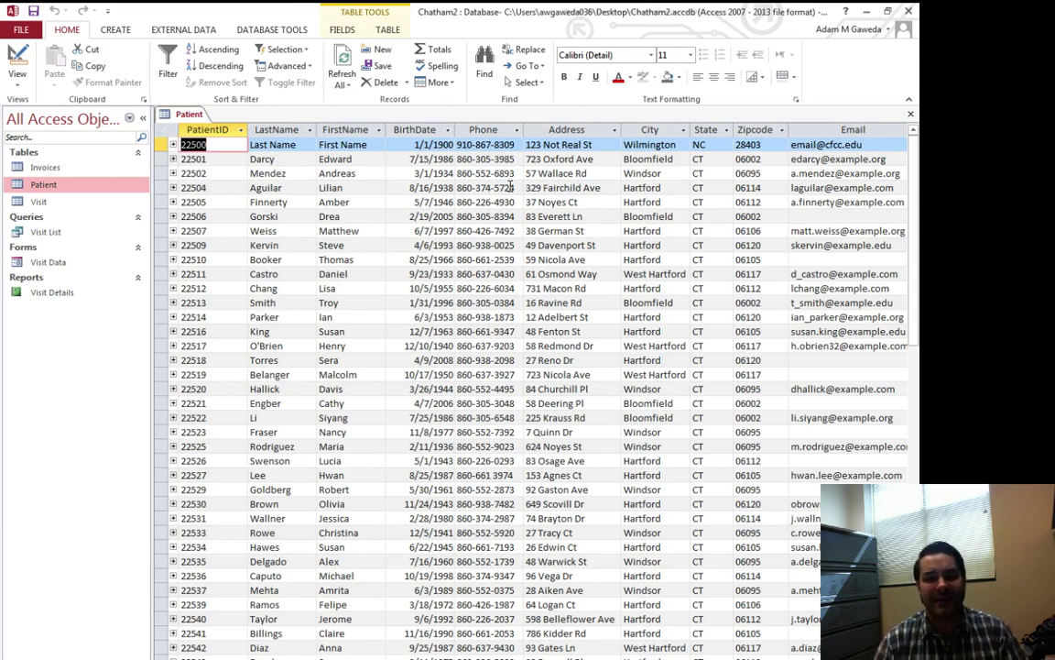
key(ctrl+w)
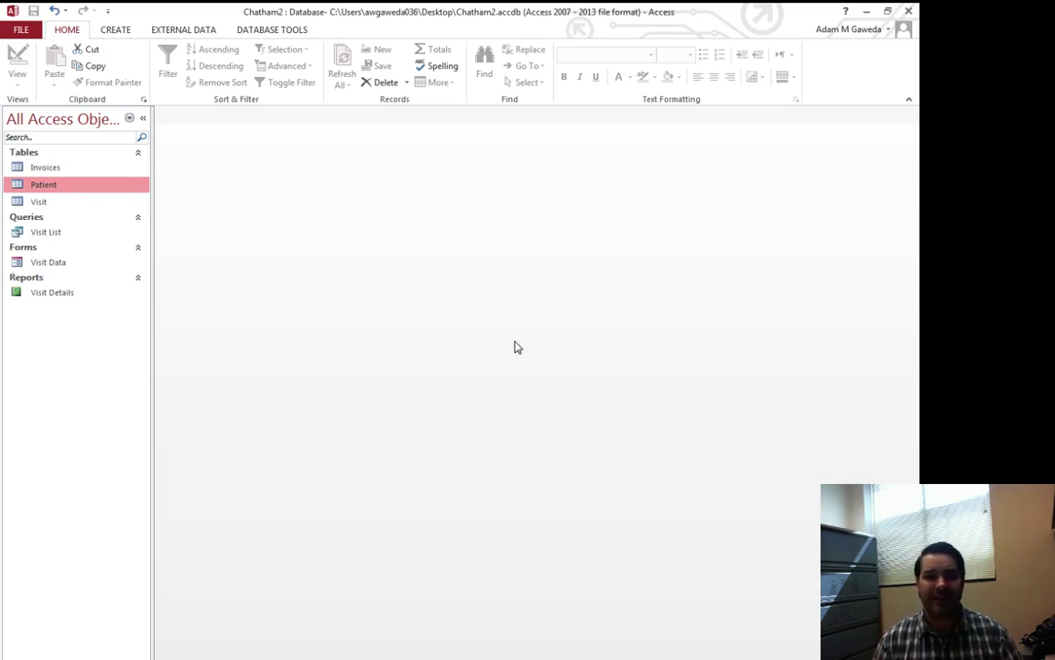
click(110, 33)
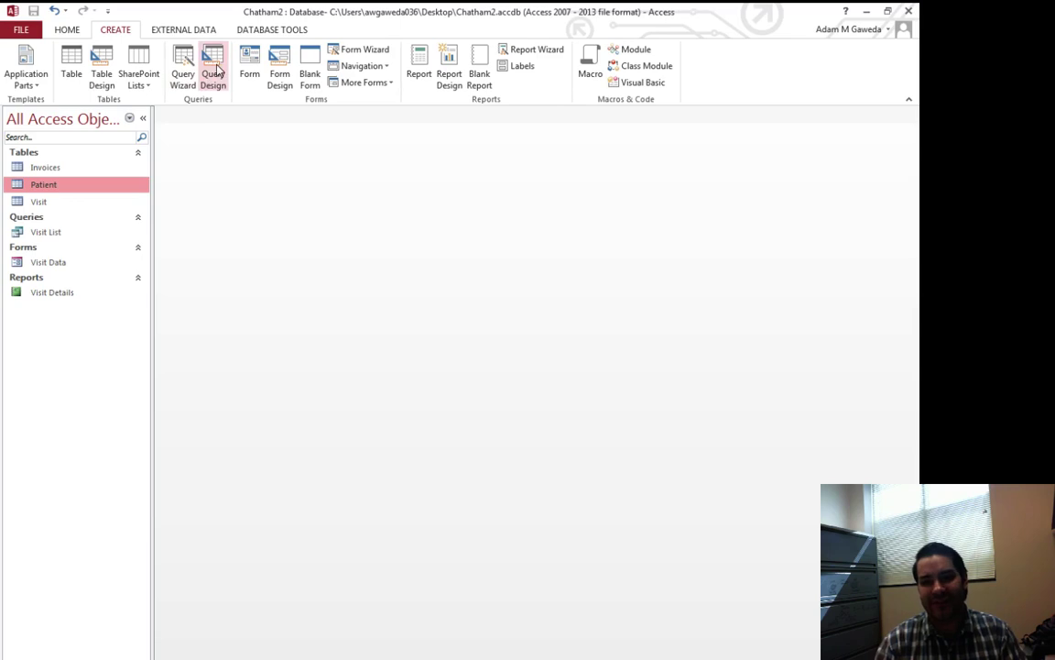
click(213, 69)
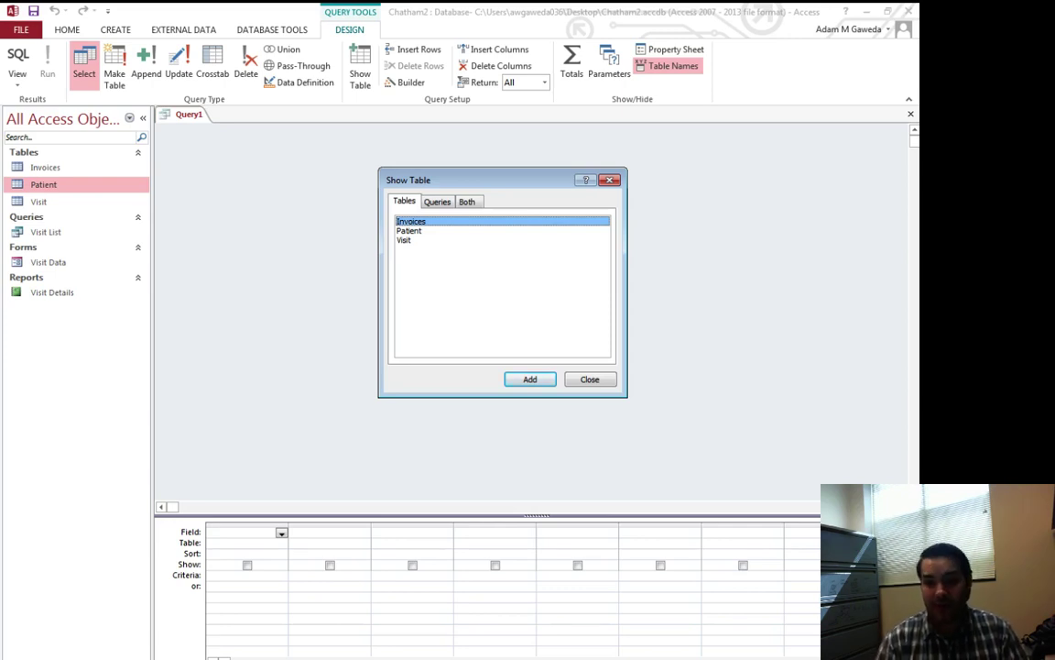
click(410, 231)
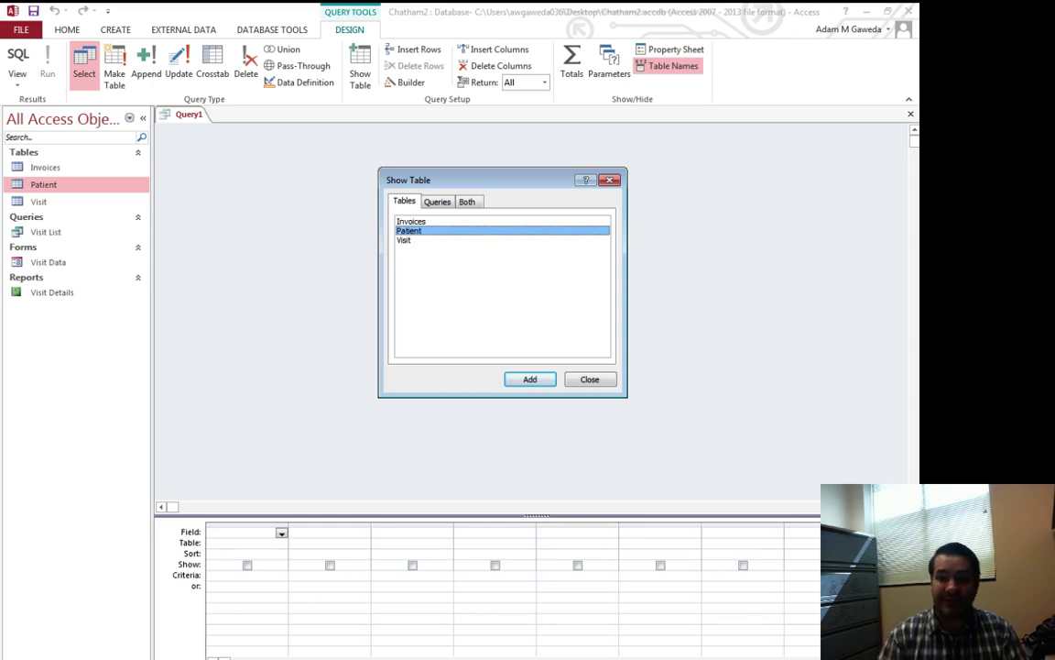
Step: Add the Patient table to Query1 and enlarge its field list to show all fields
click(529, 378)
click(590, 379)
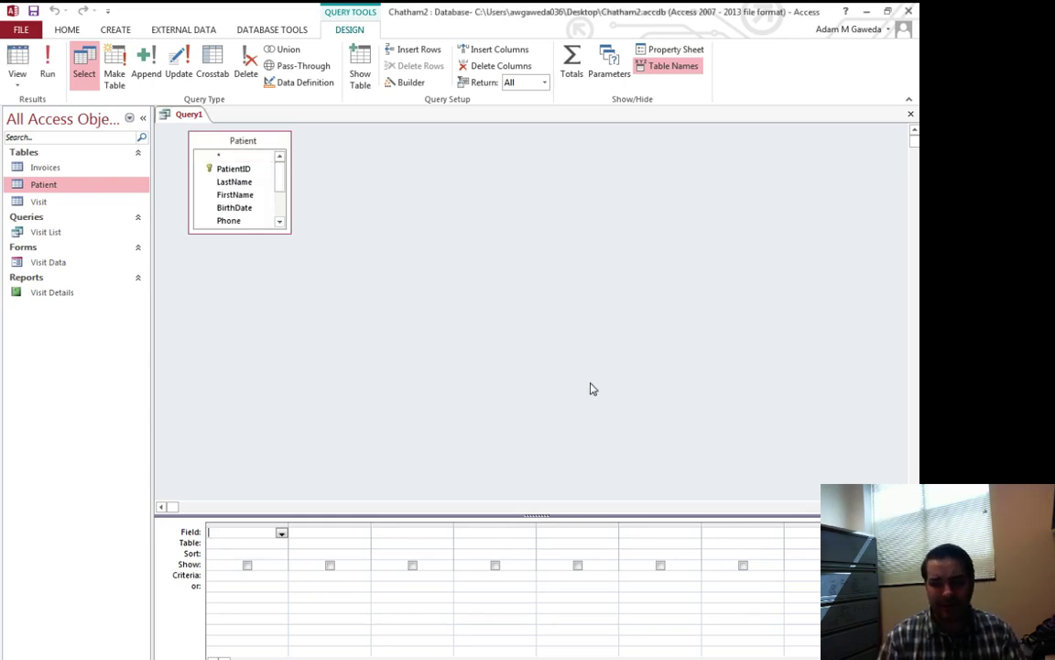
drag(231, 232, 228, 323)
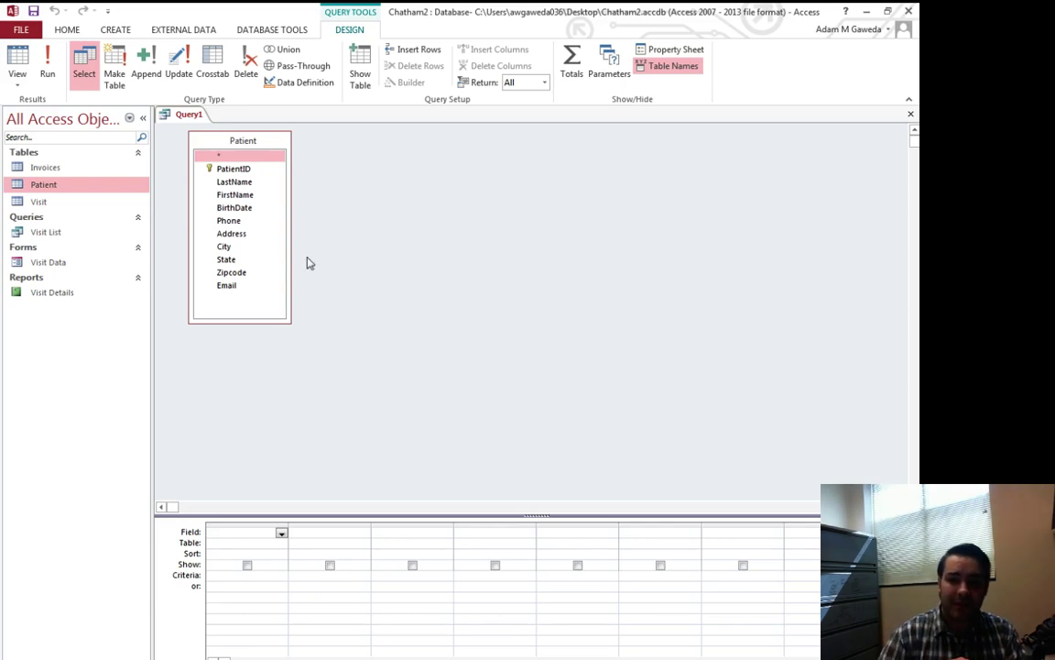
Step: Place FirstName, LastName and Email in the design grid and run the query
double_click(231, 196)
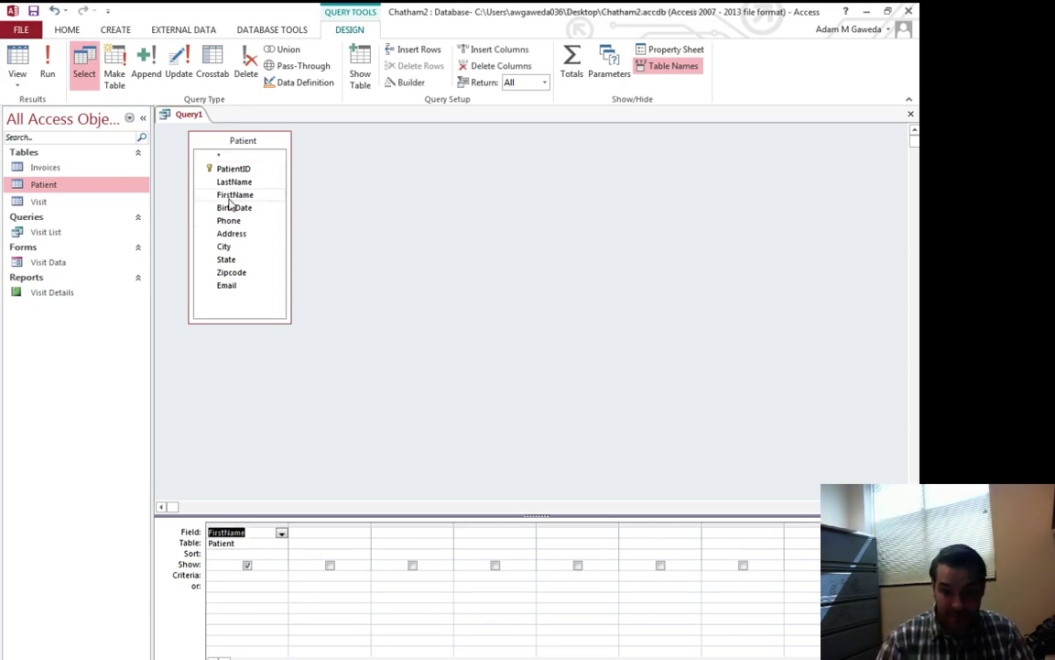
double_click(234, 182)
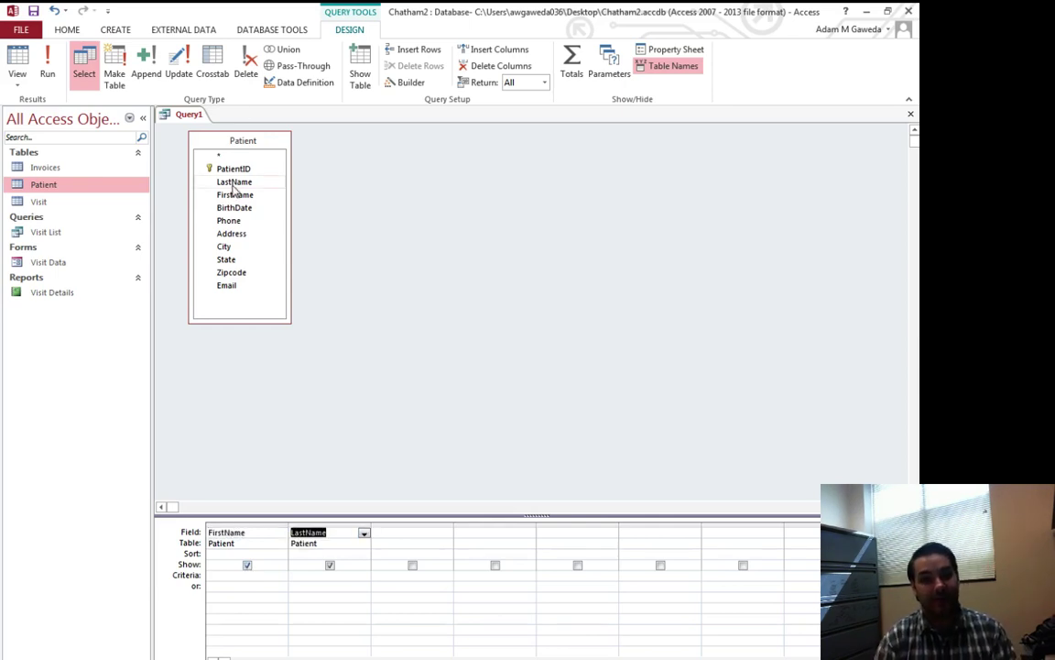
double_click(227, 287)
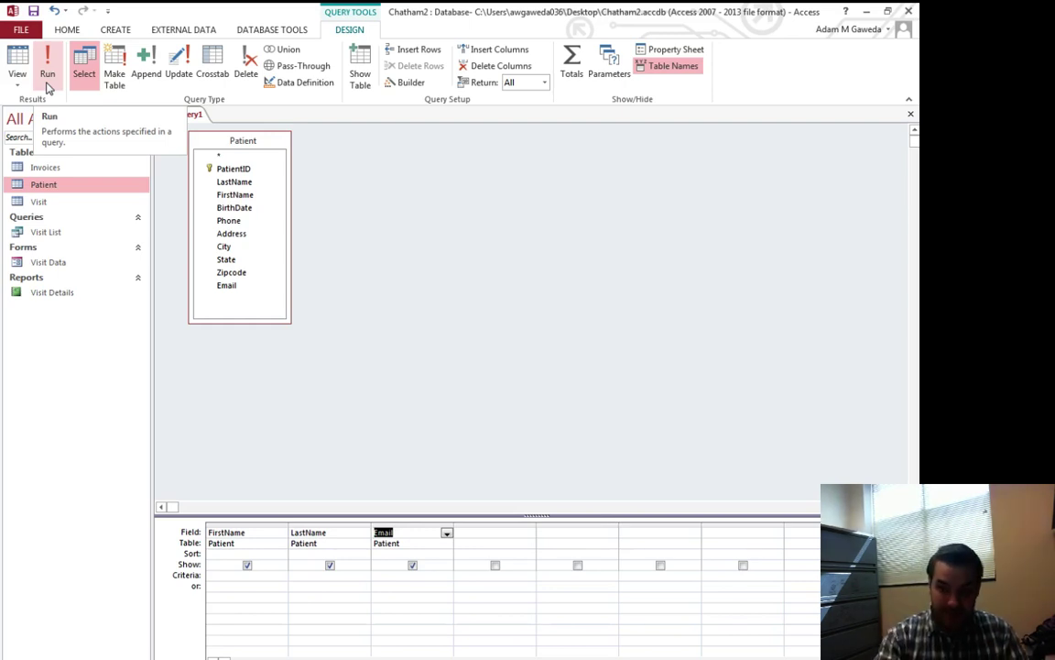
click(49, 87)
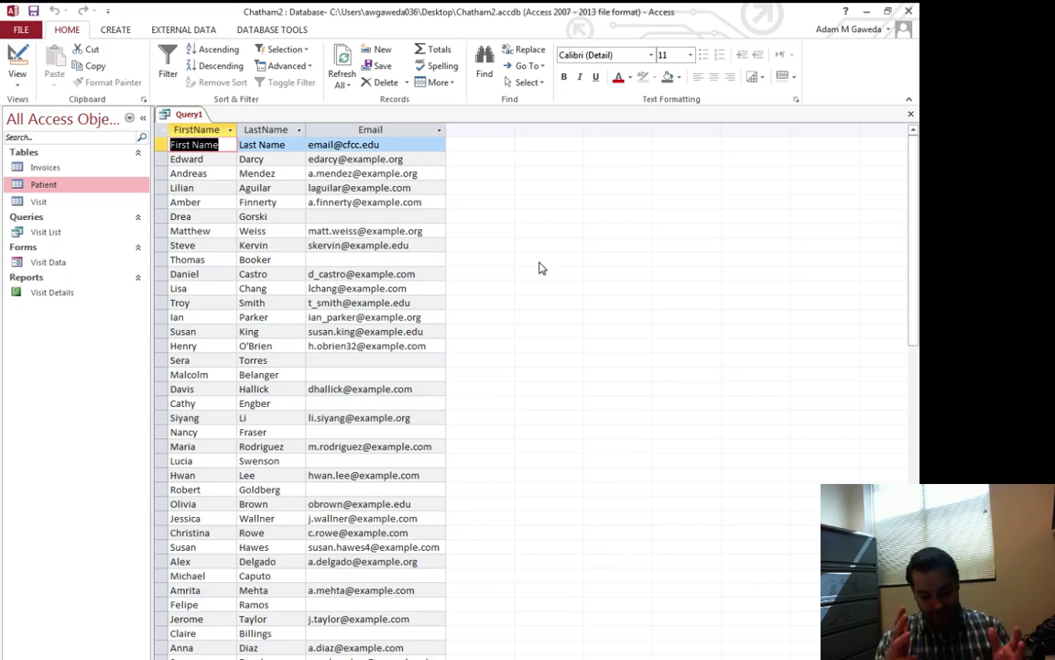
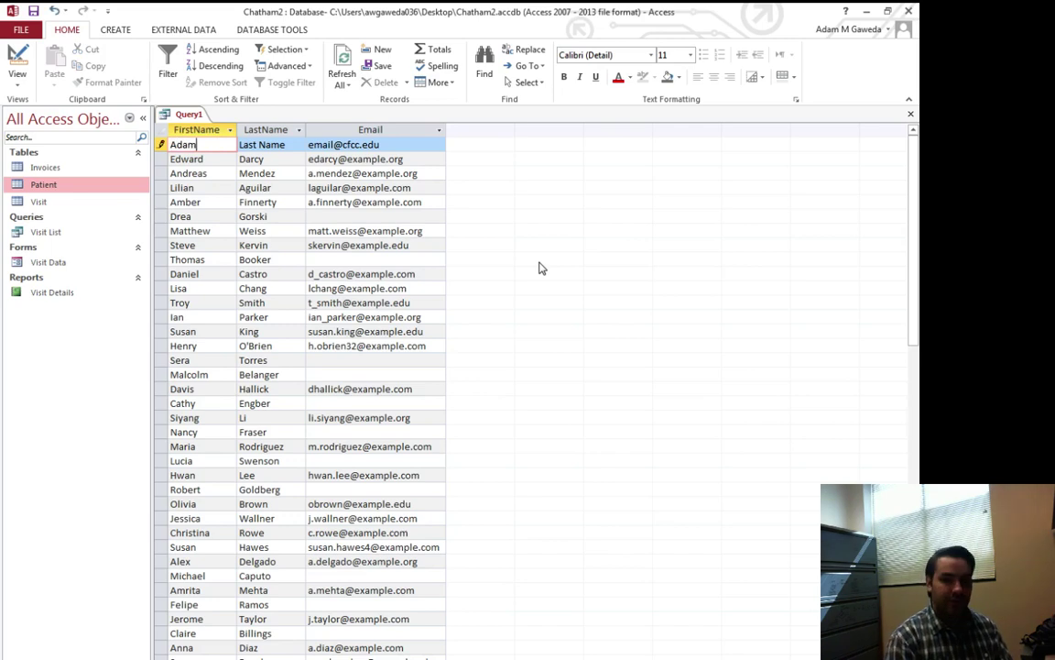
Step: Overwrite the first record's first name, last name and e-mail, then open the Patient table to verify
key(Tab)
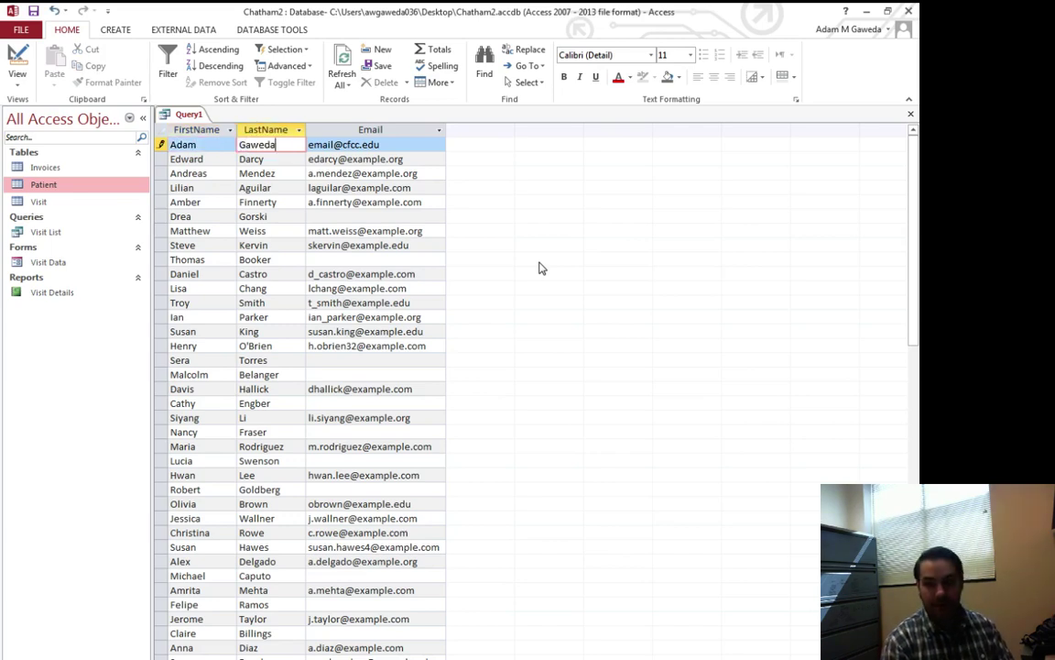
key(Tab)
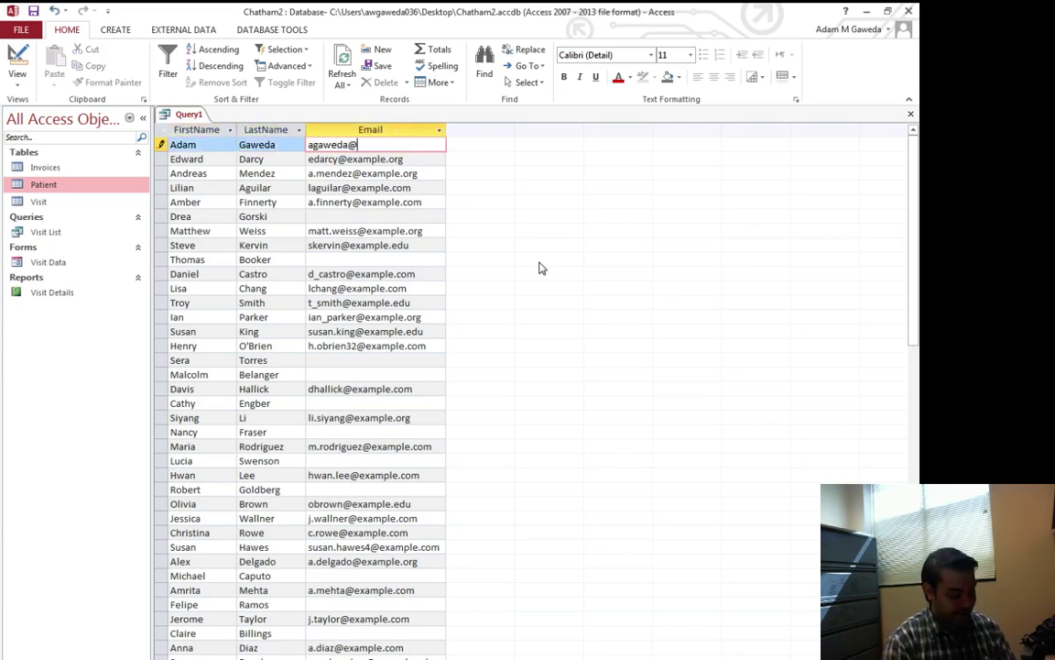
key(Tab)
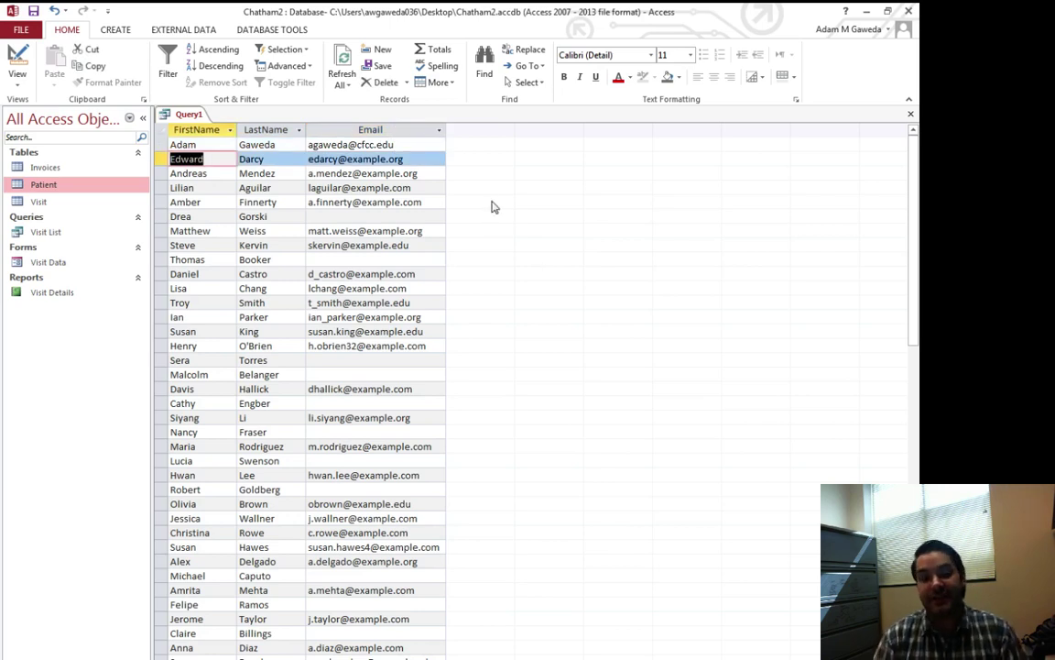
double_click(52, 184)
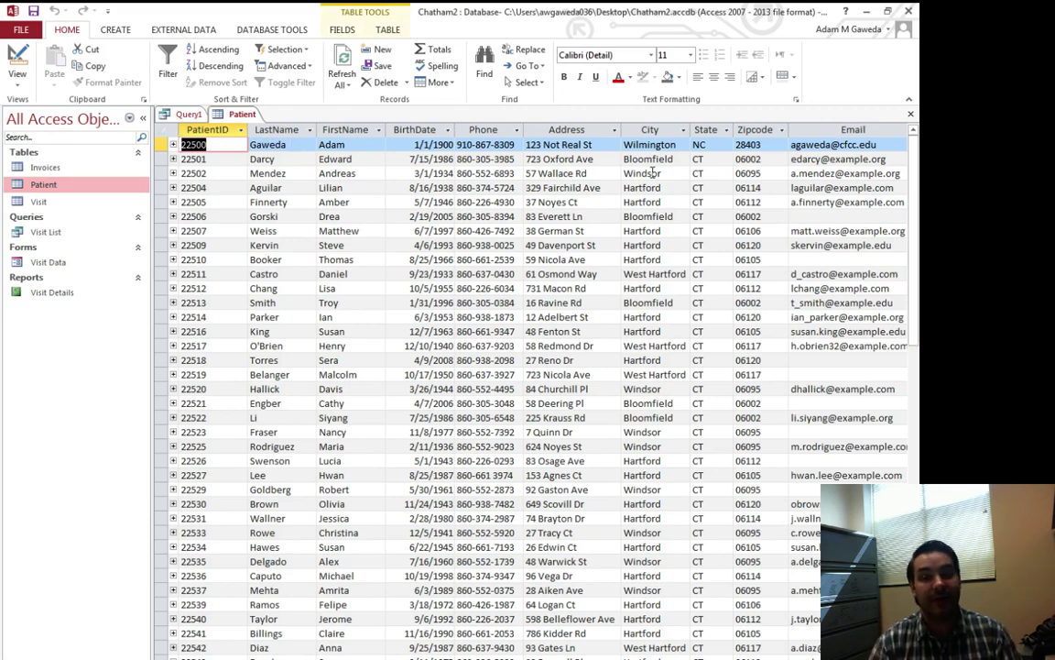
Step: Back in the query results, enter an e-mail address in the sixth patient's empty Email cell
click(909, 114)
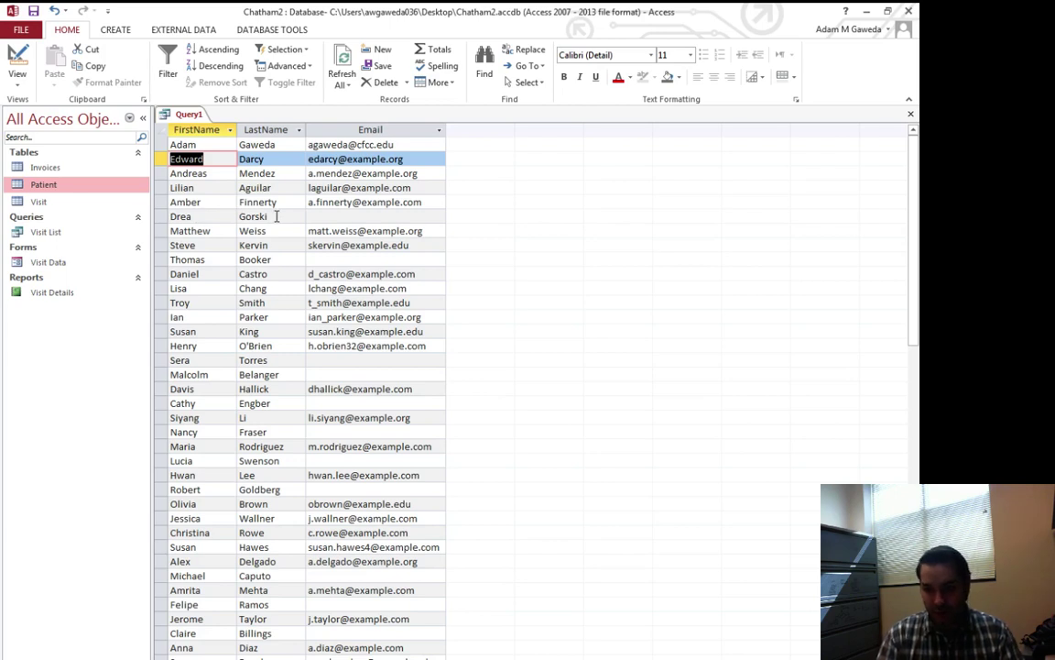
click(380, 215)
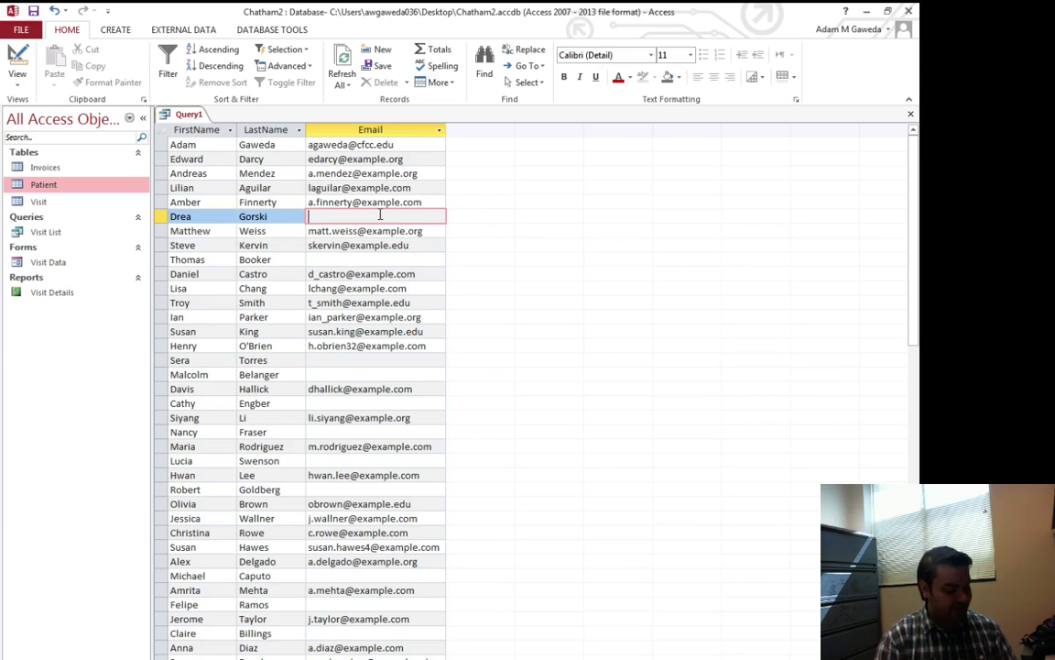
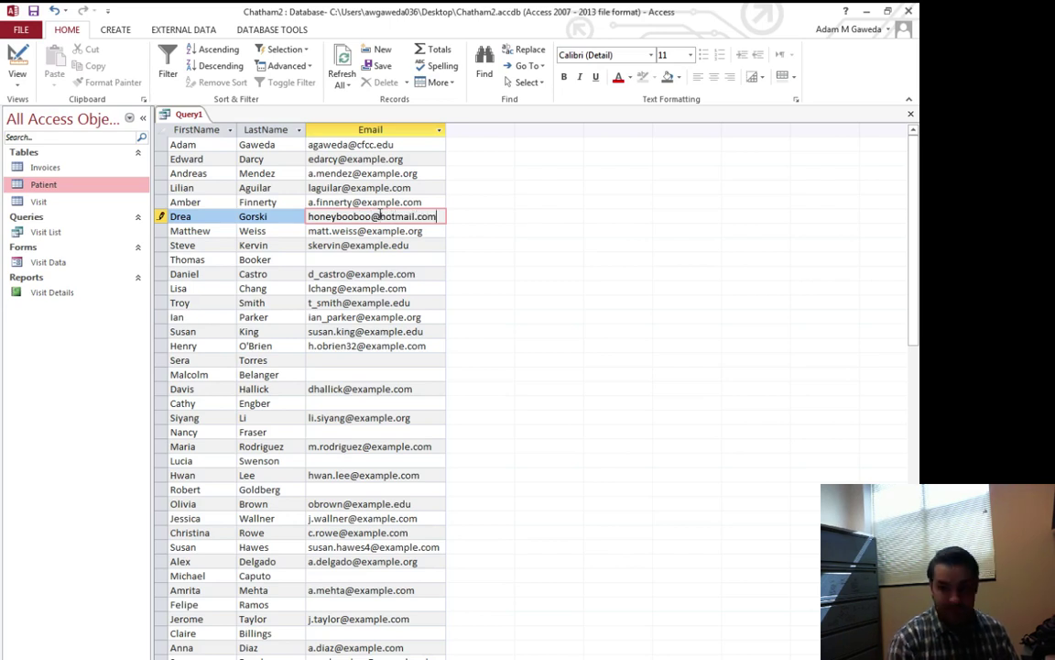
key(Tab)
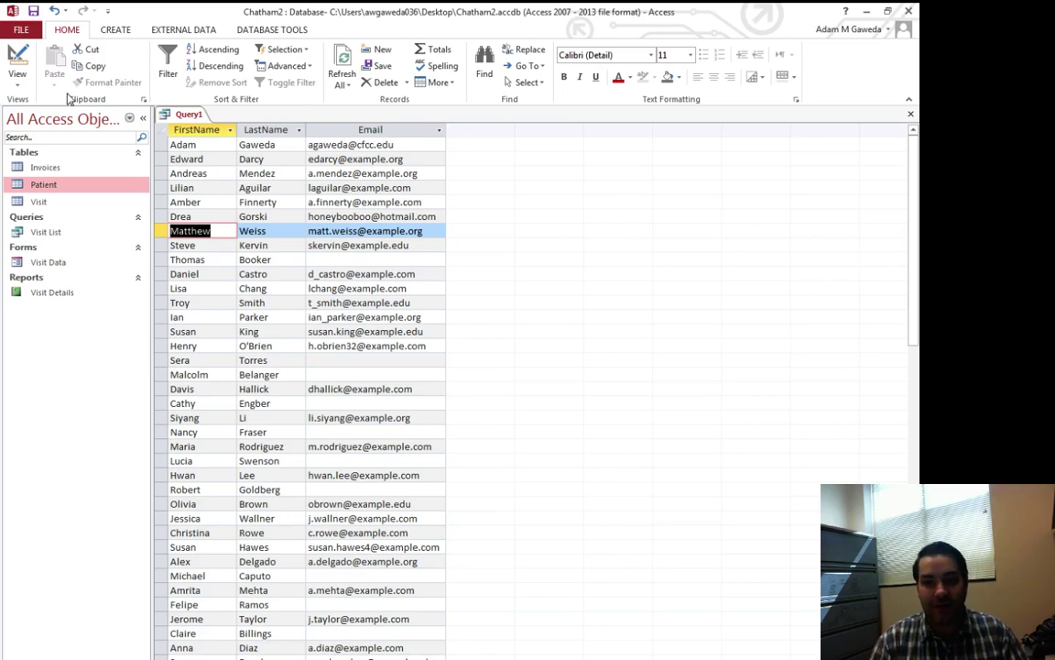
click(17, 56)
click(11, 61)
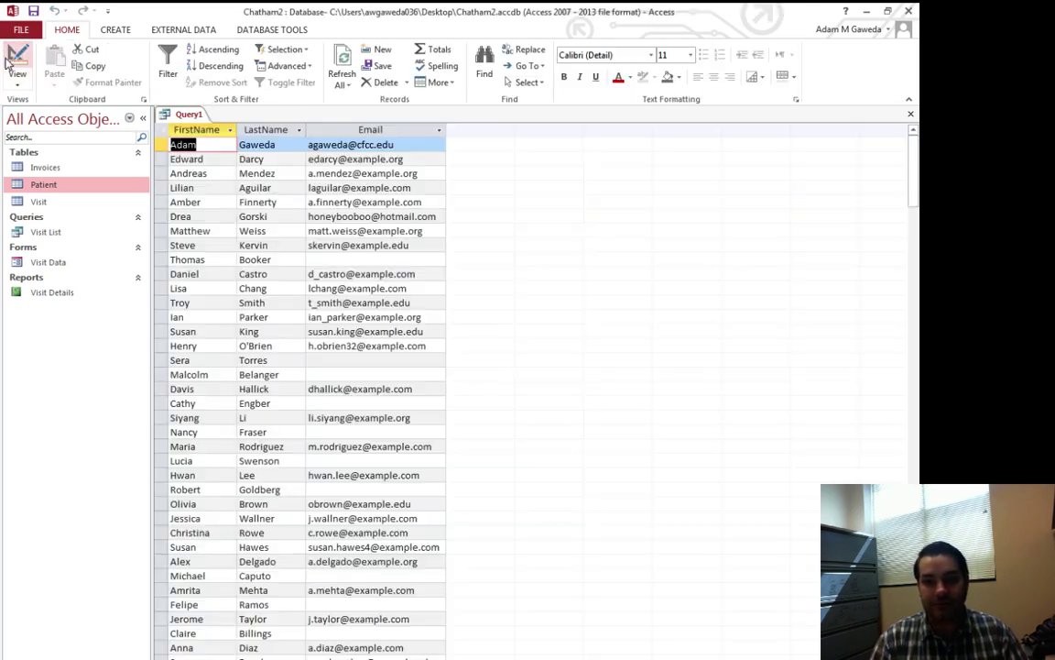
double_click(43, 184)
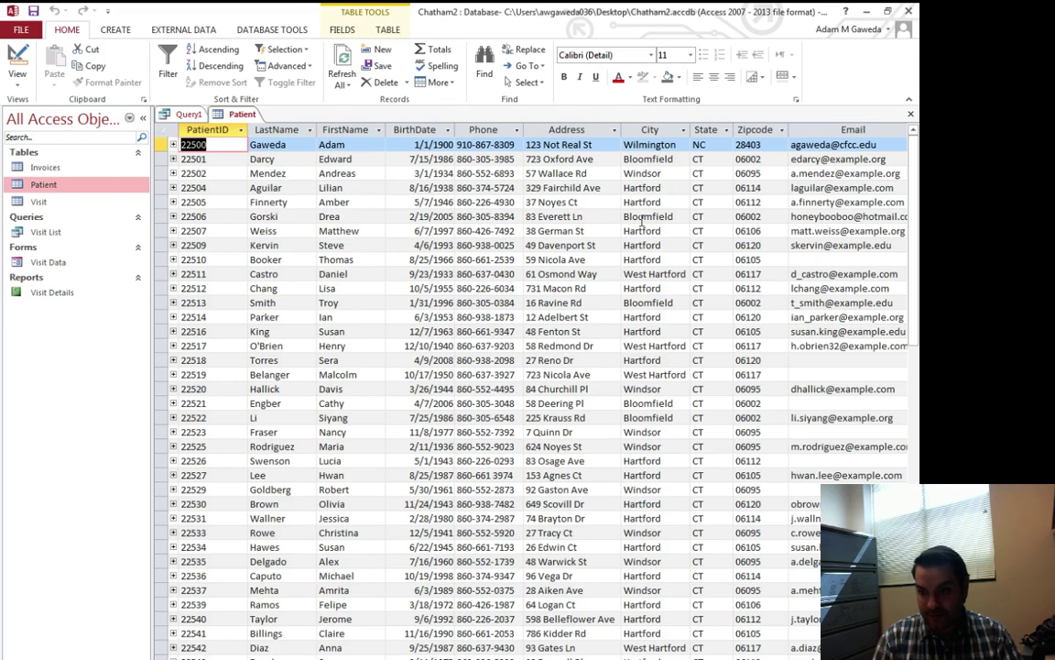
click(848, 216)
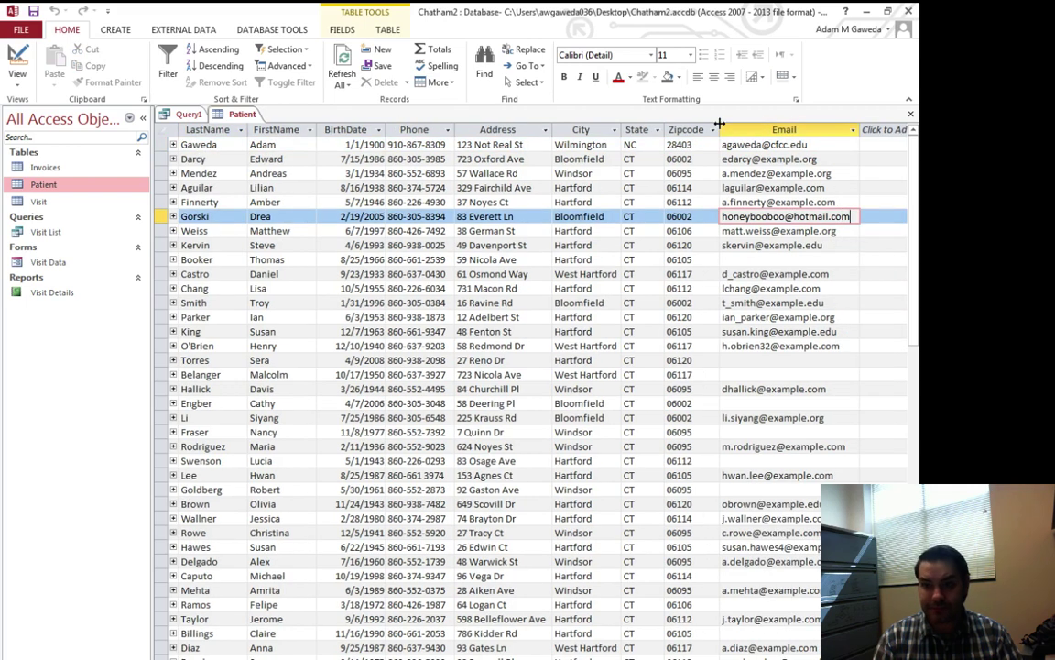
click(911, 114)
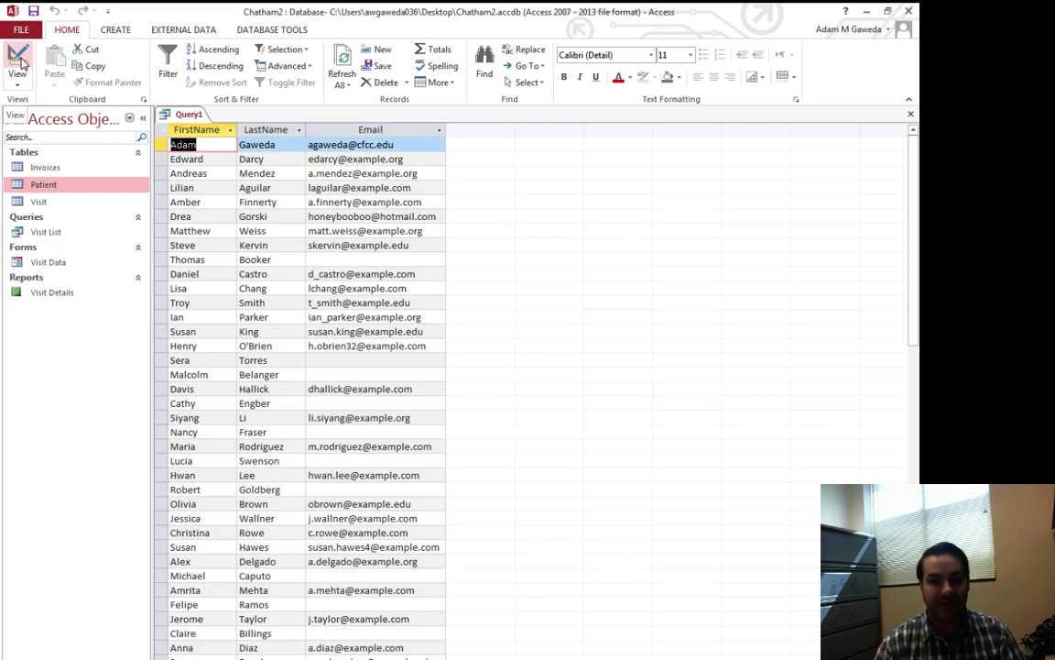
Step: Switch Query1 to Design View and add City as the fourth field after Email
click(18, 60)
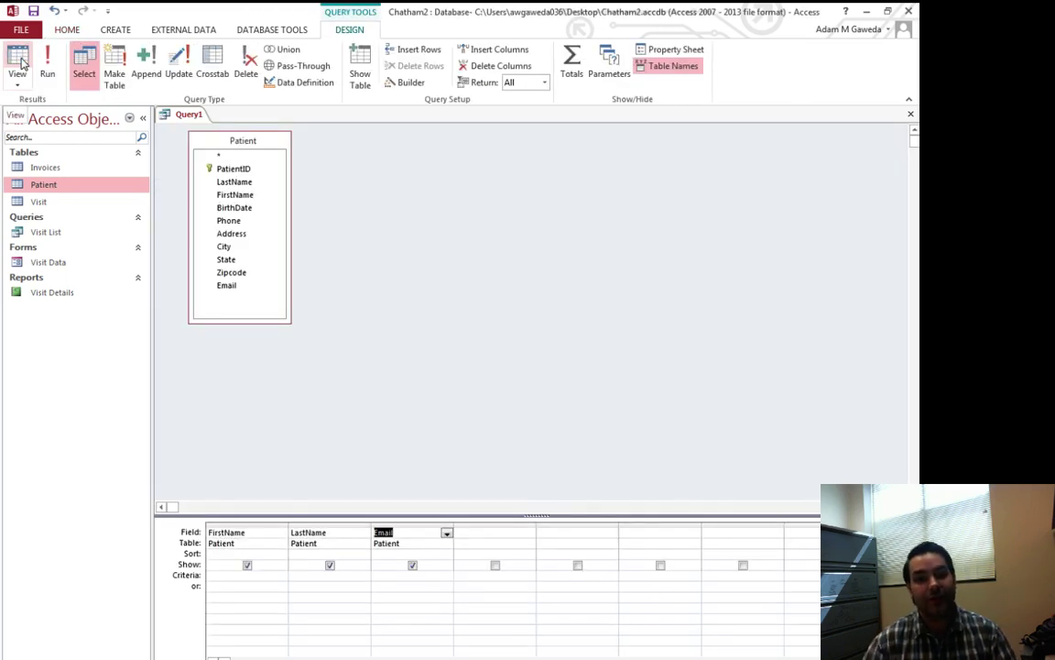
click(18, 59)
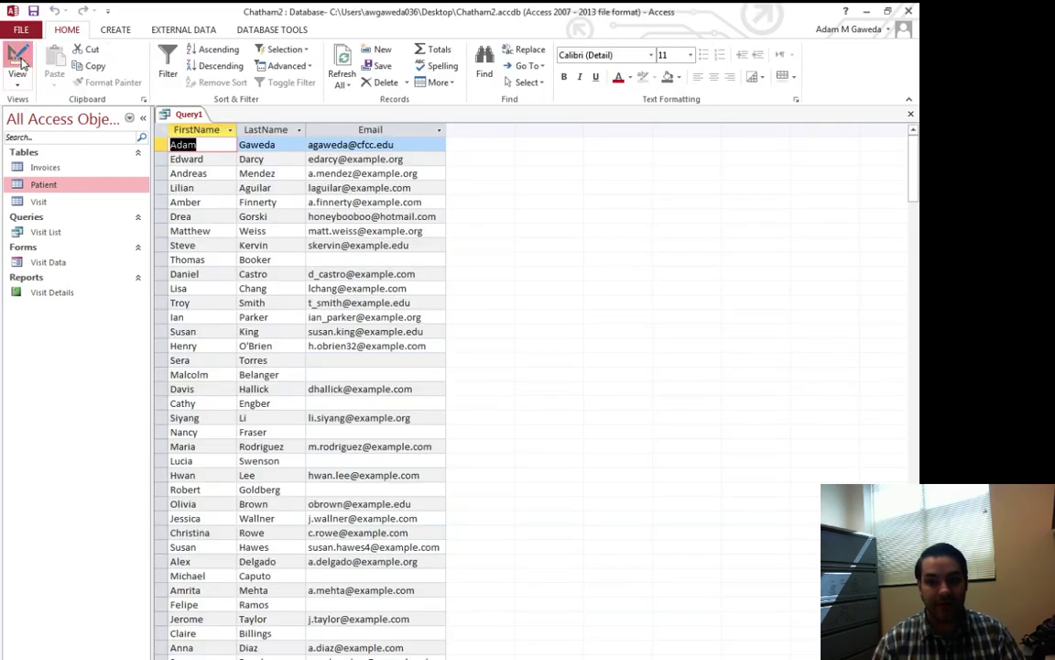
click(17, 59)
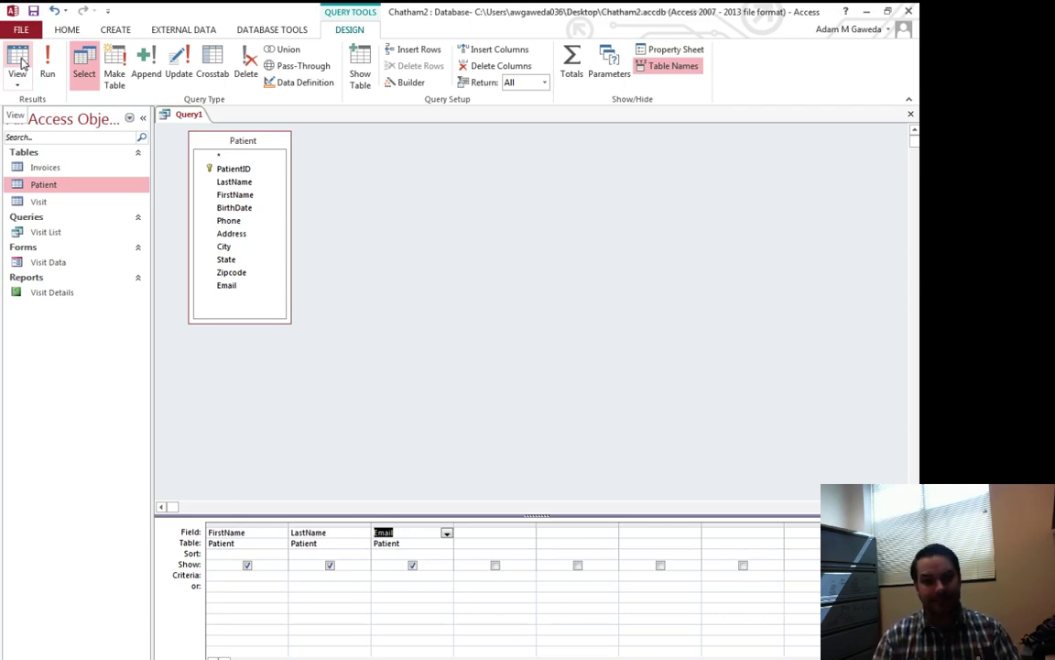
double_click(225, 247)
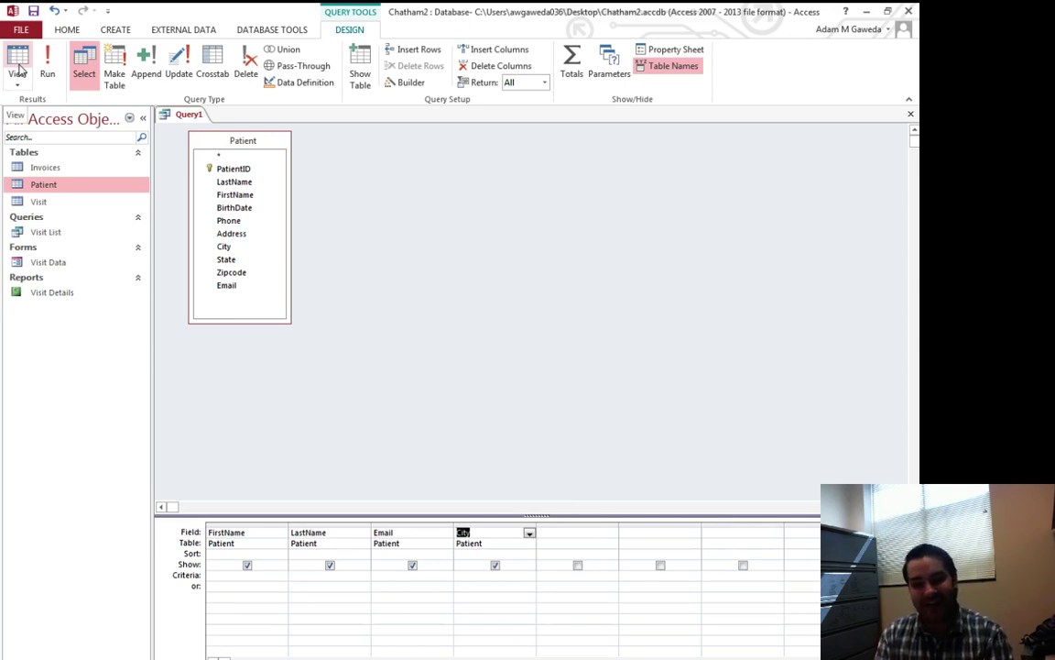
click(18, 64)
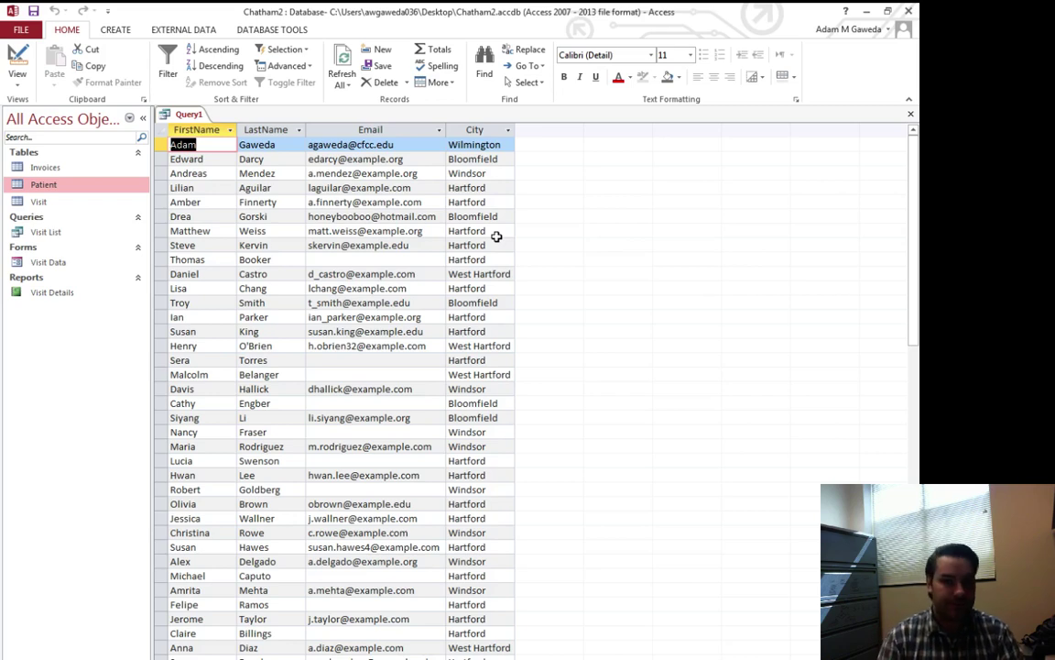
click(18, 60)
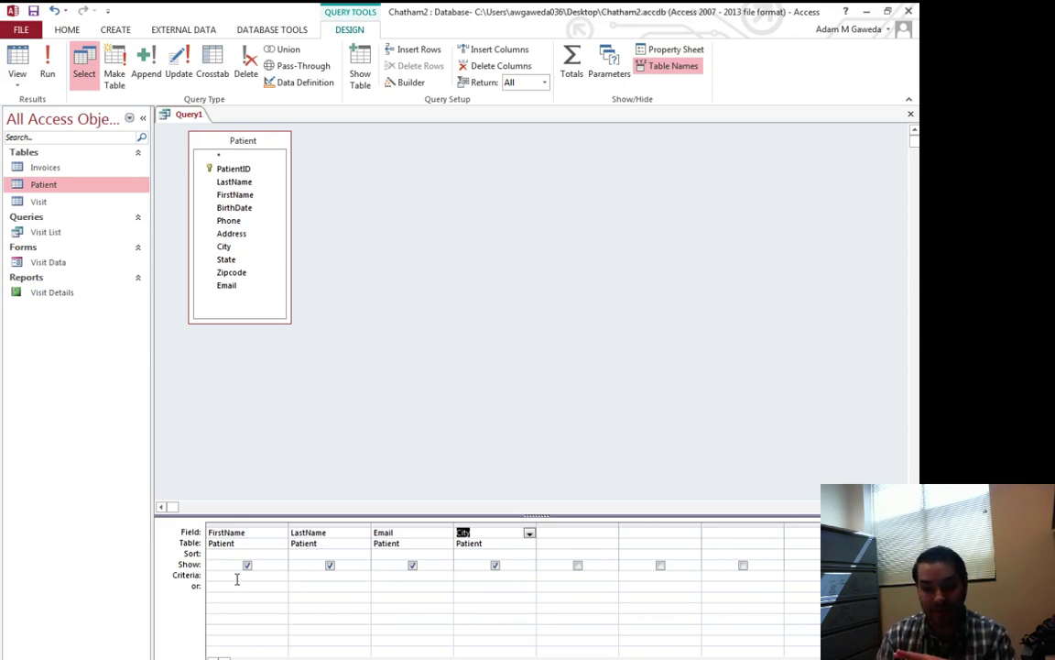
click(531, 583)
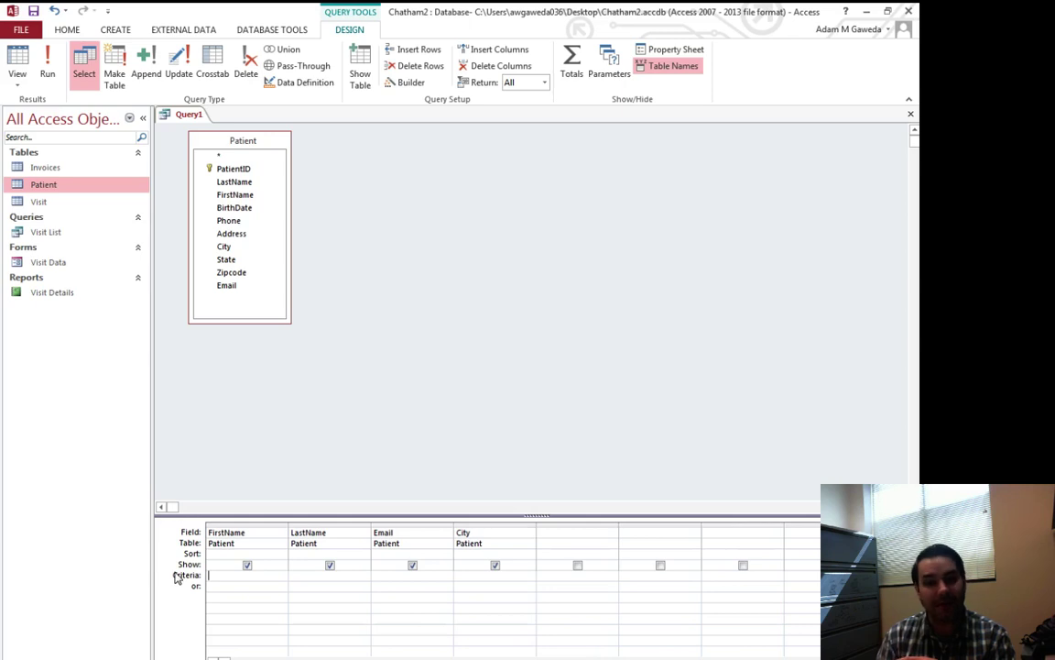
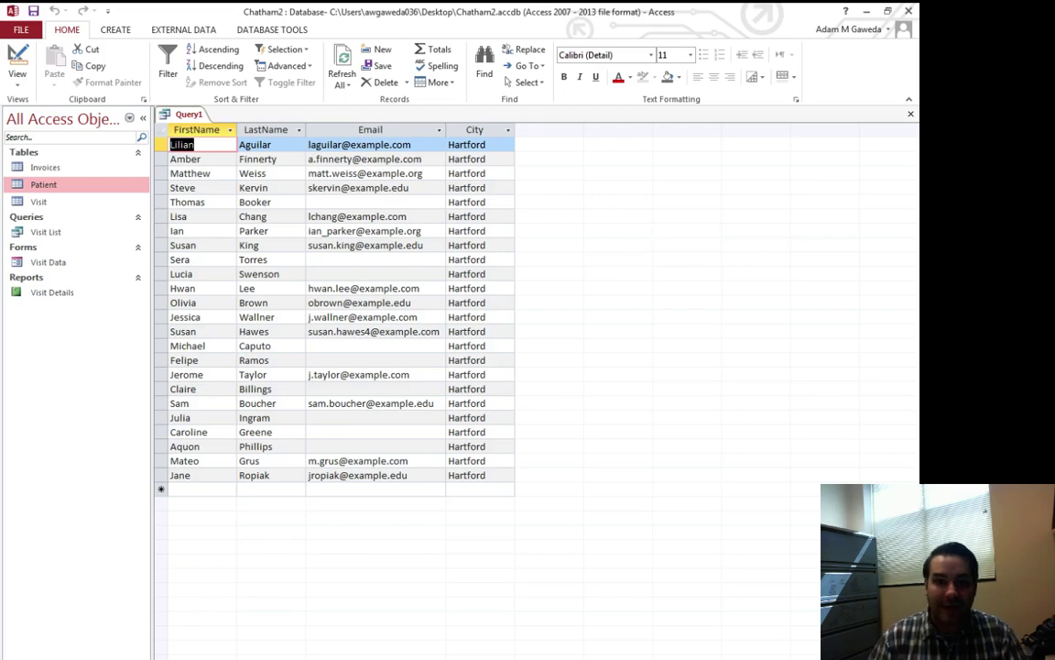
Step: Check the query design, view the Hartford results, then return to Design view of Query1
click(31, 63)
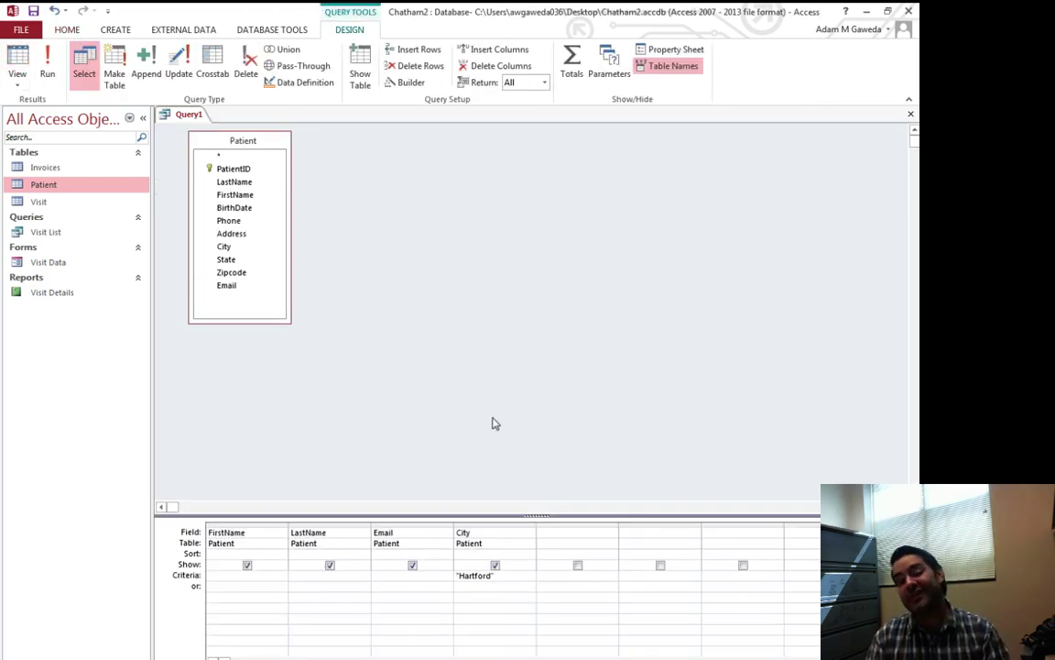
click(18, 66)
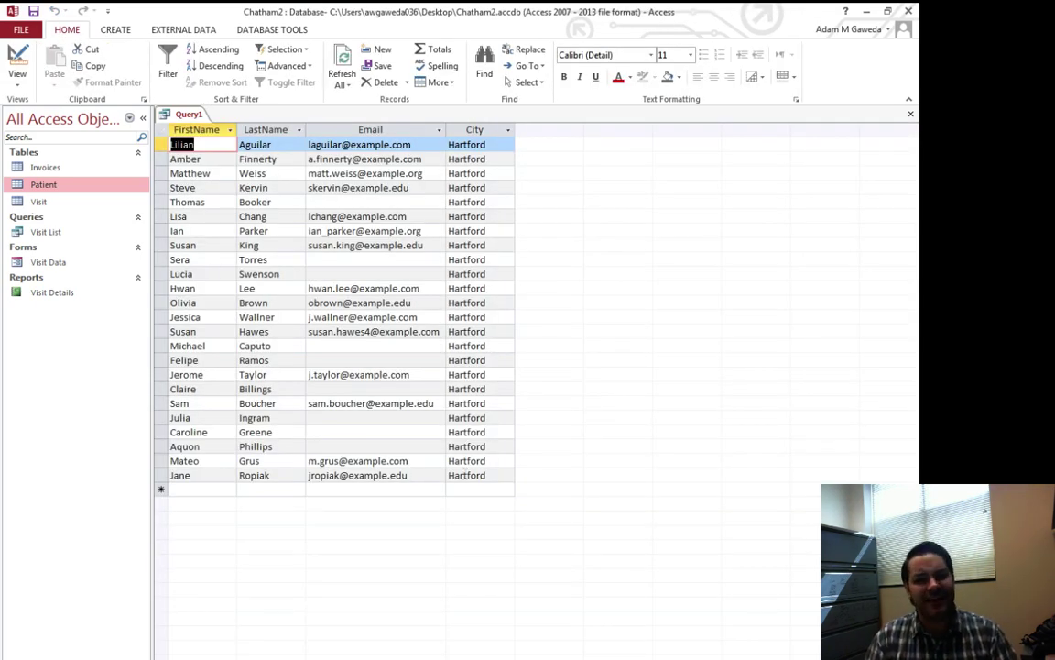
click(19, 56)
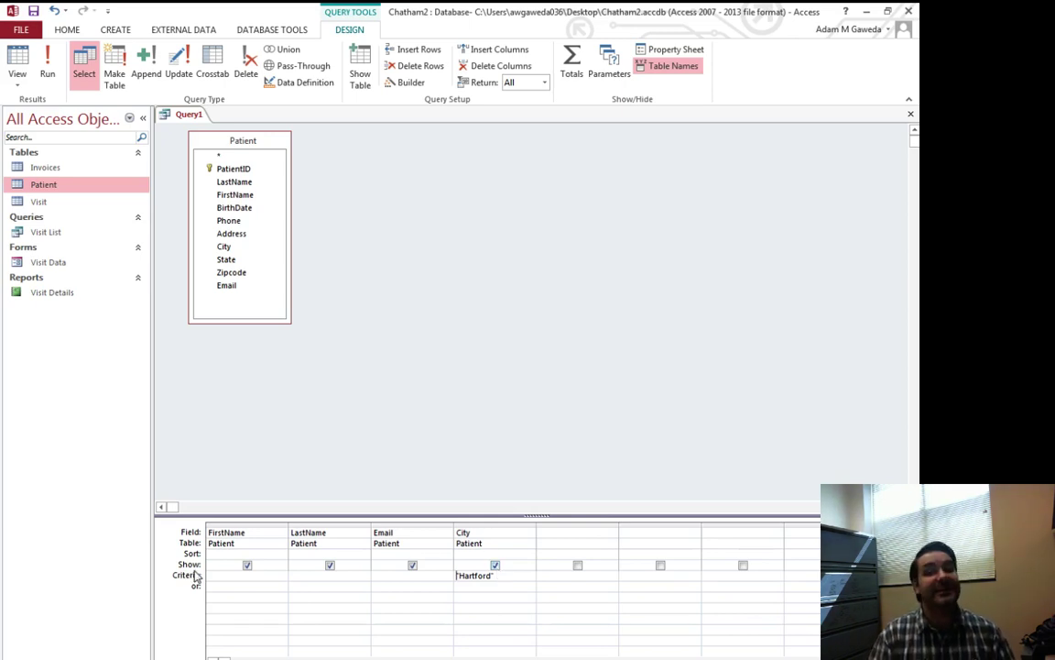
Step: Hide the City field from output and run the query, showing only FirstName, LastName and Email
click(495, 565)
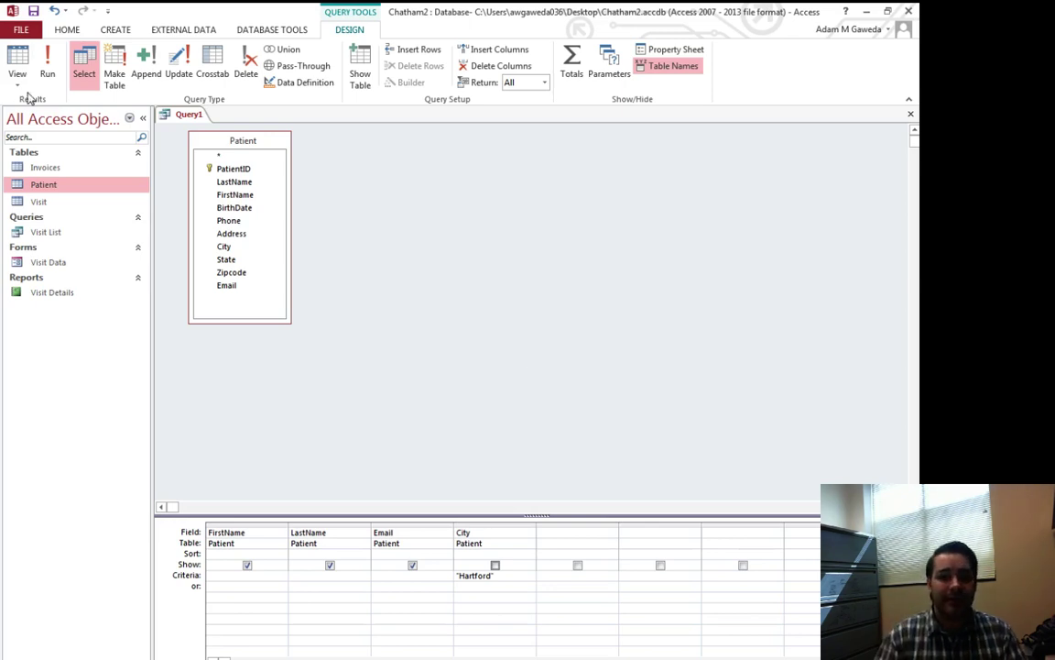
click(50, 71)
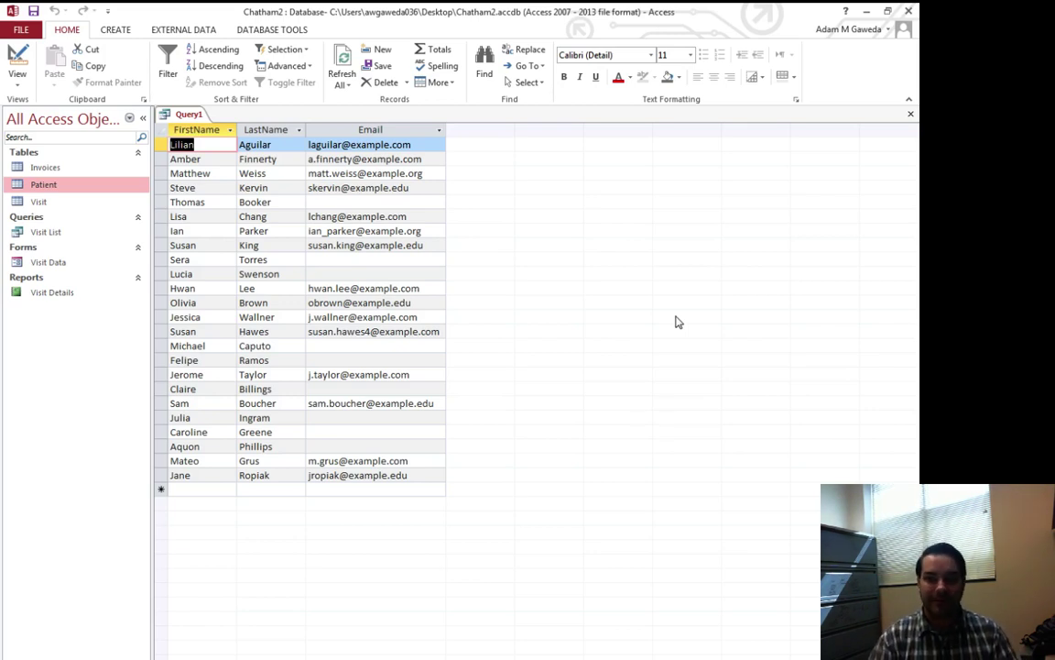
Step: Save Query1 under the name 'HartfordPatients'
click(33, 11)
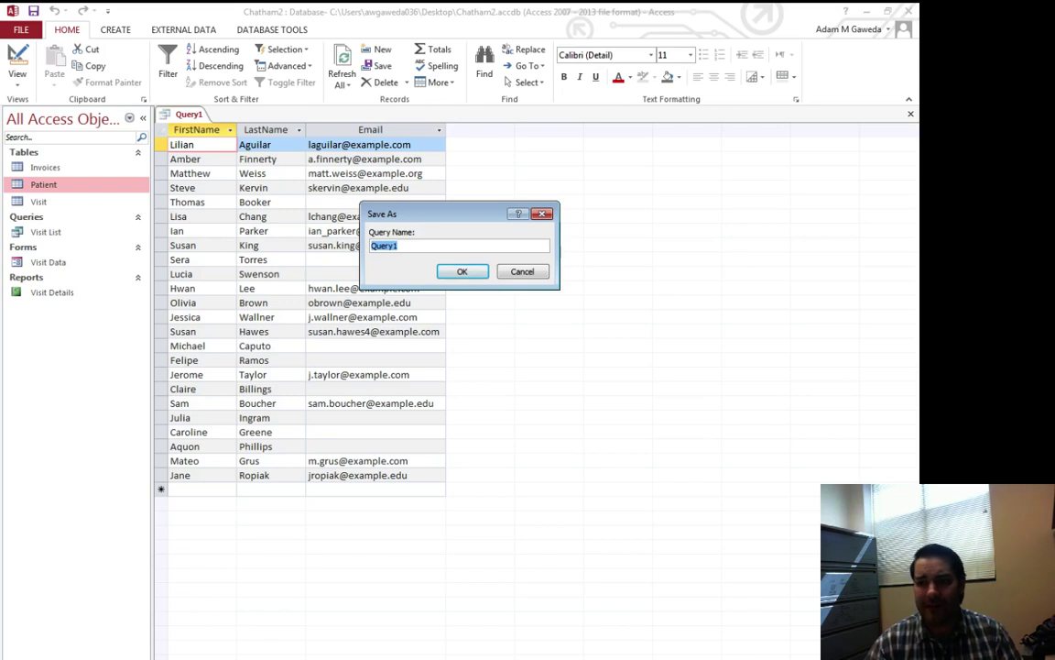
text(Hartf)
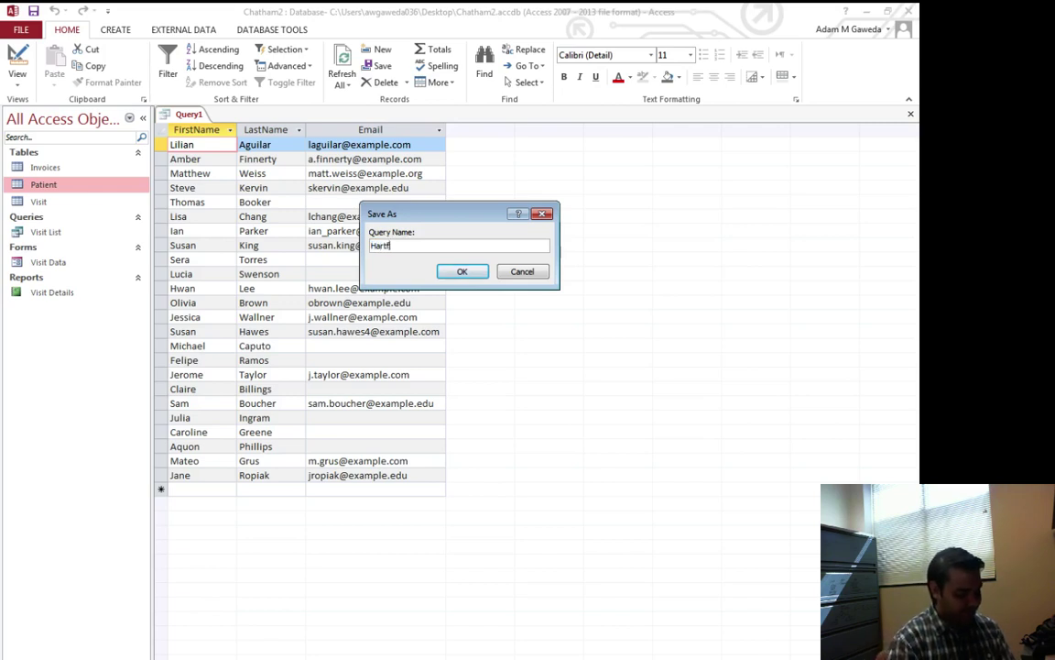
text(ordPatients)
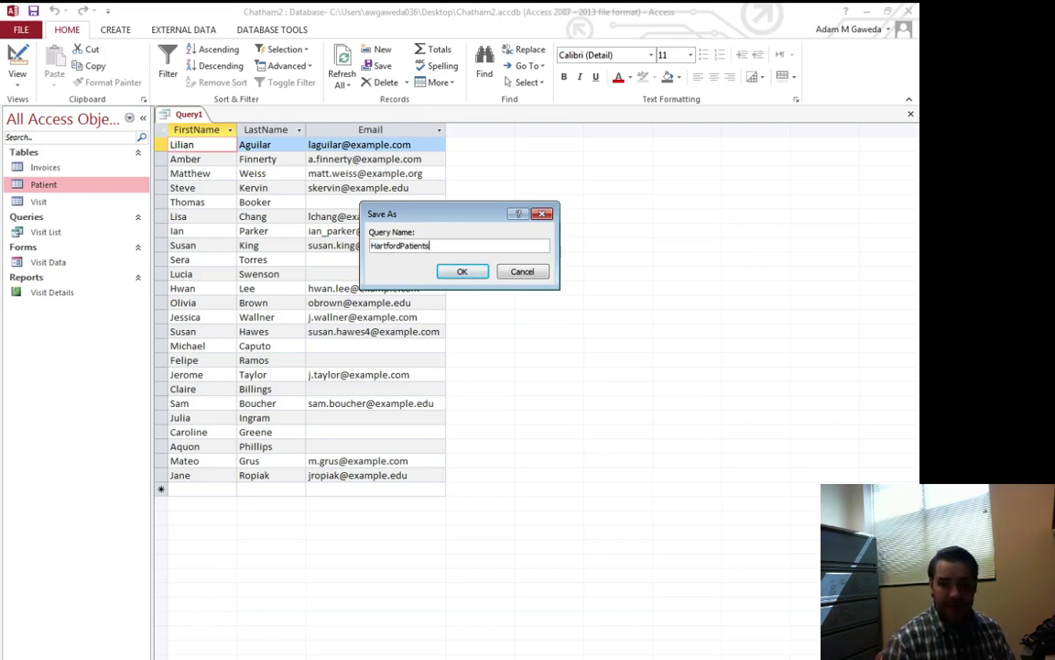
click(464, 273)
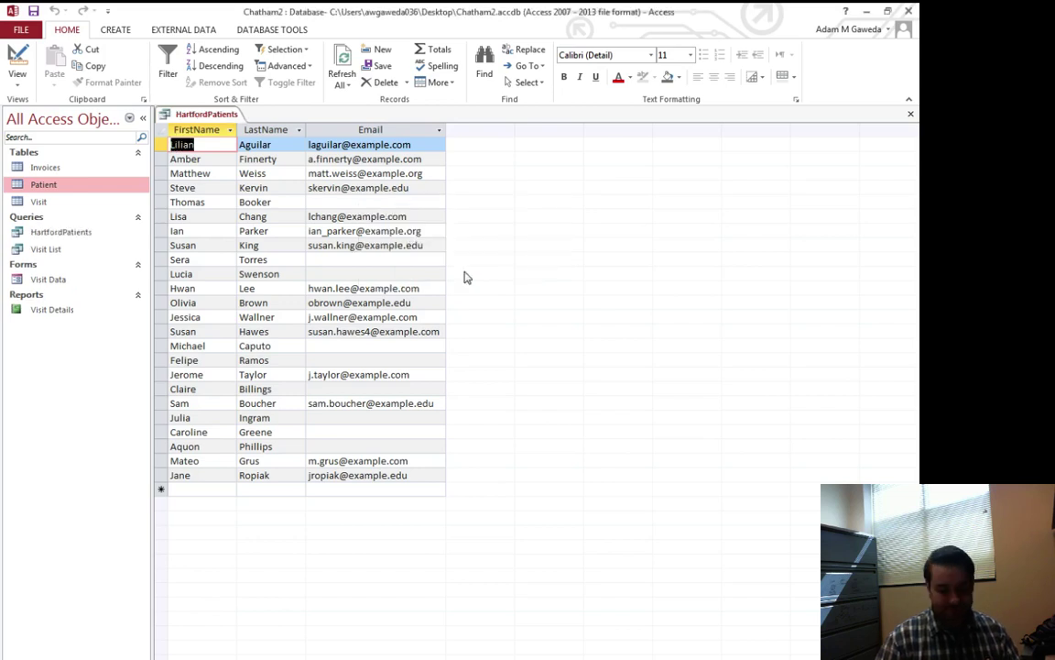